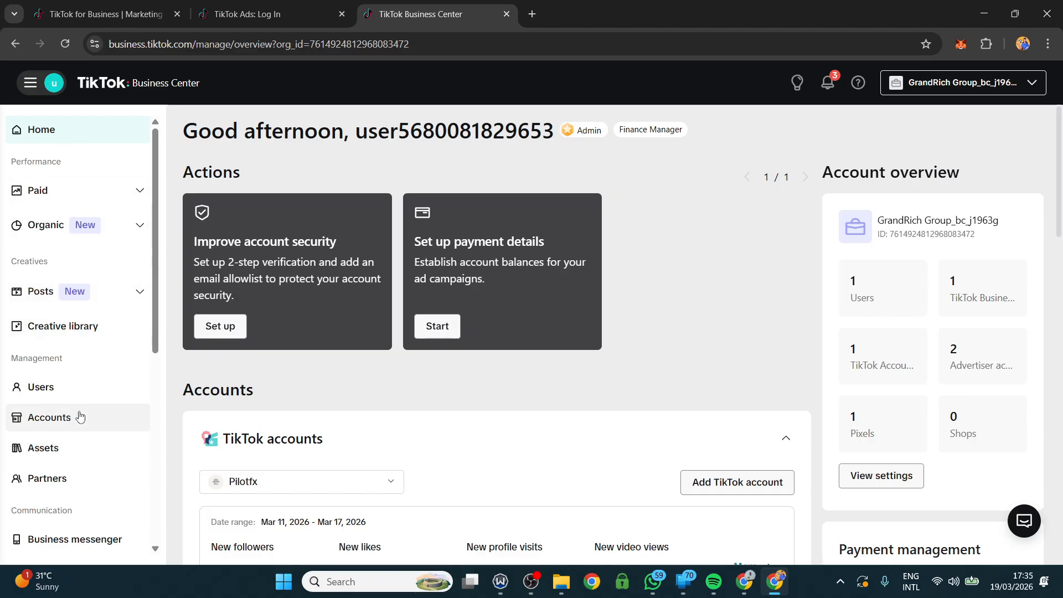
Start creating a new advertiser account from the Business Center's Accounts page.
click(70, 426)
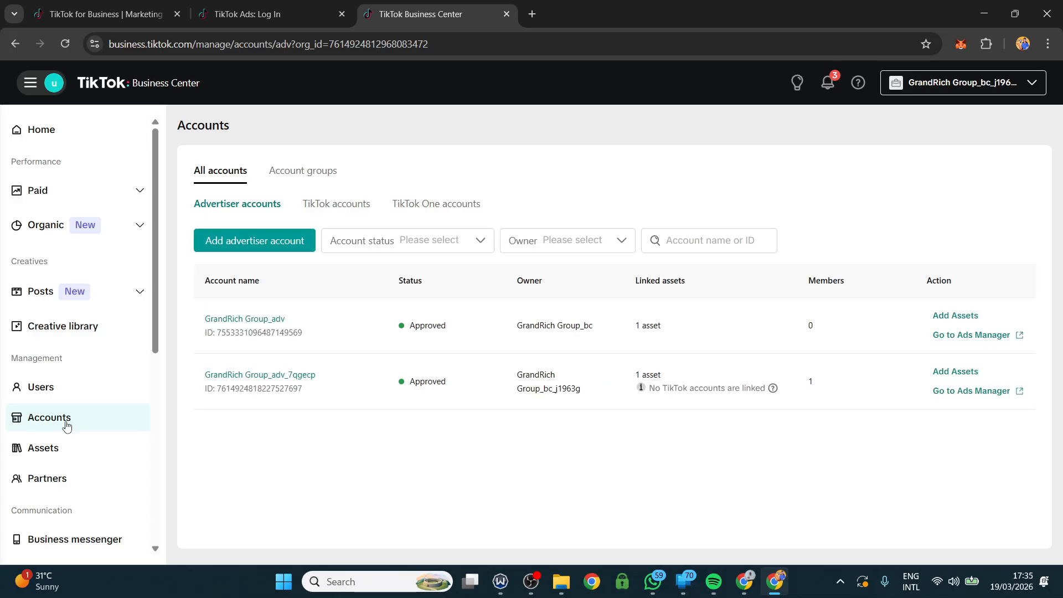
click(232, 241)
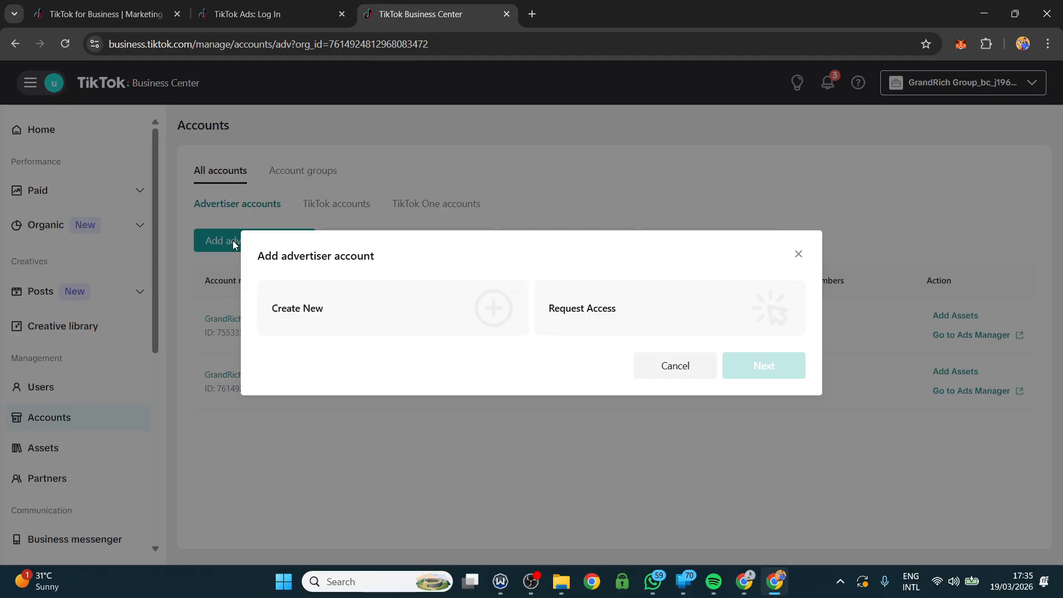
click(400, 323)
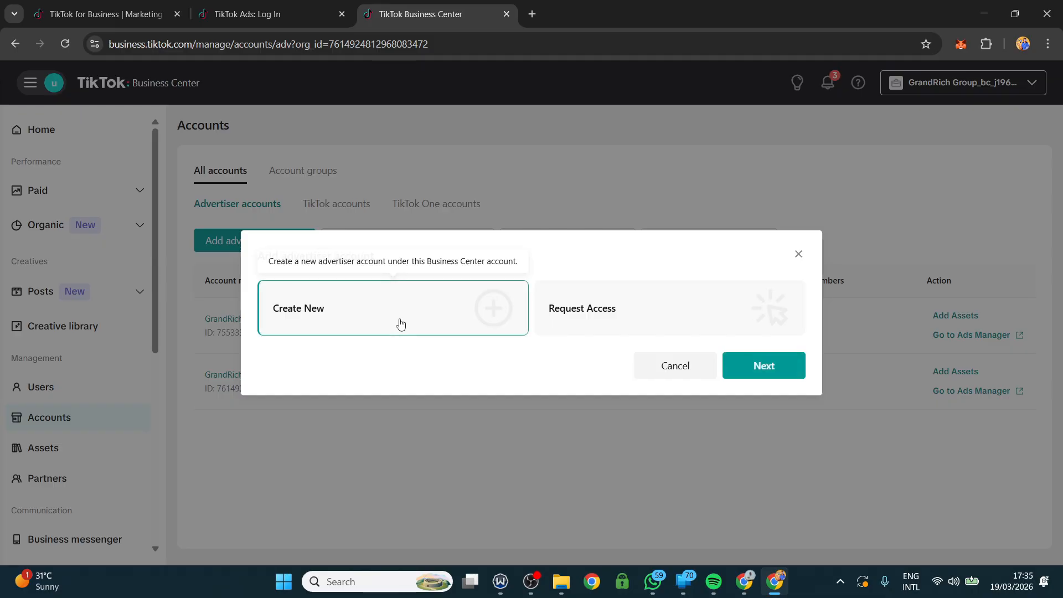
click(769, 367)
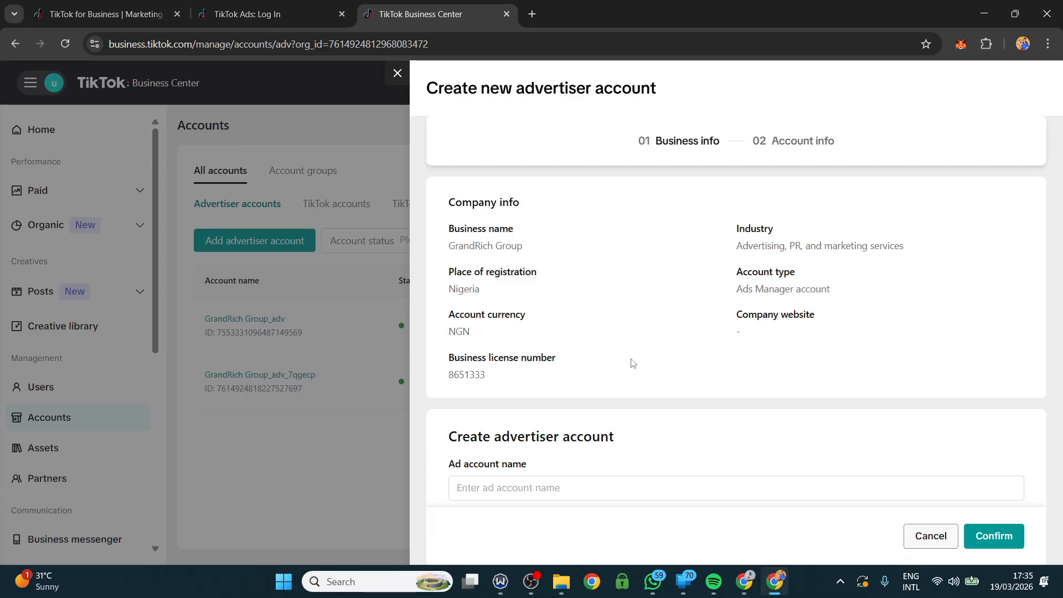
Enter "Tutorial Course Ad Account" as the ad account name of the new advertiser account.
scroll(491, 376, down, 3)
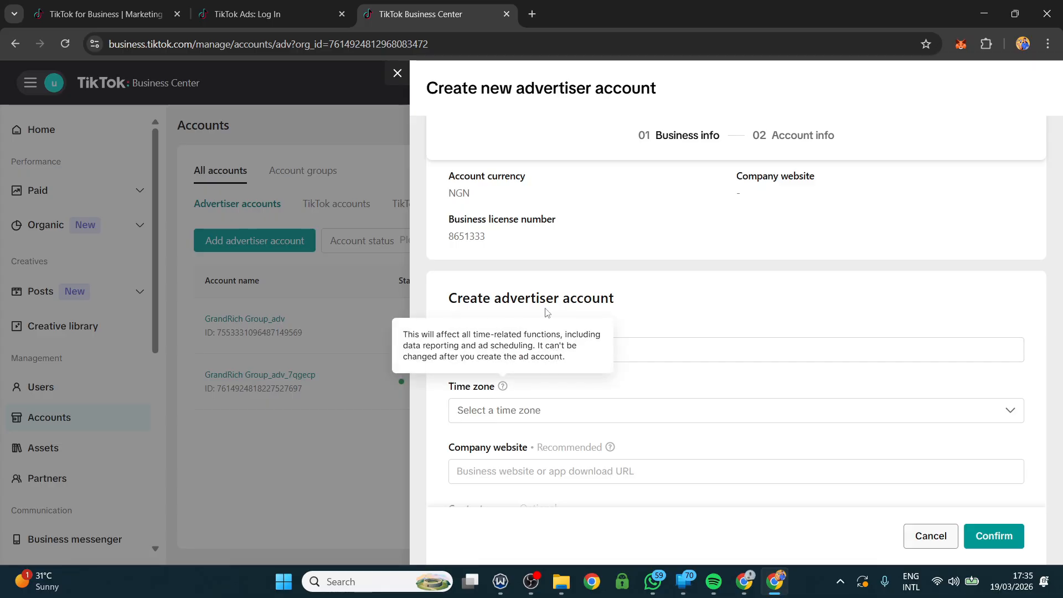
scroll(555, 283, up, 3)
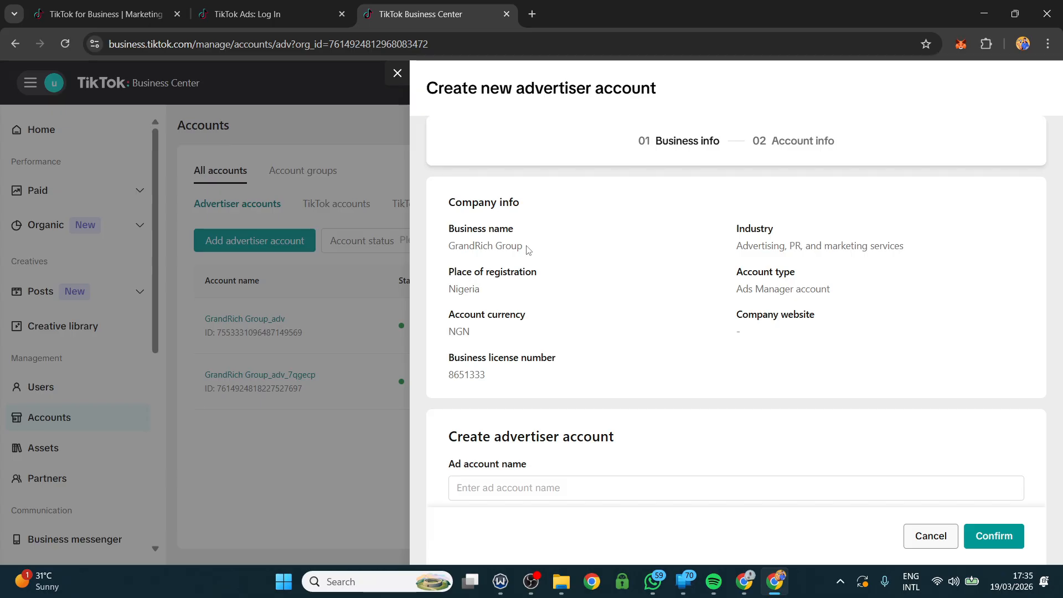
scroll(609, 355, down, 3)
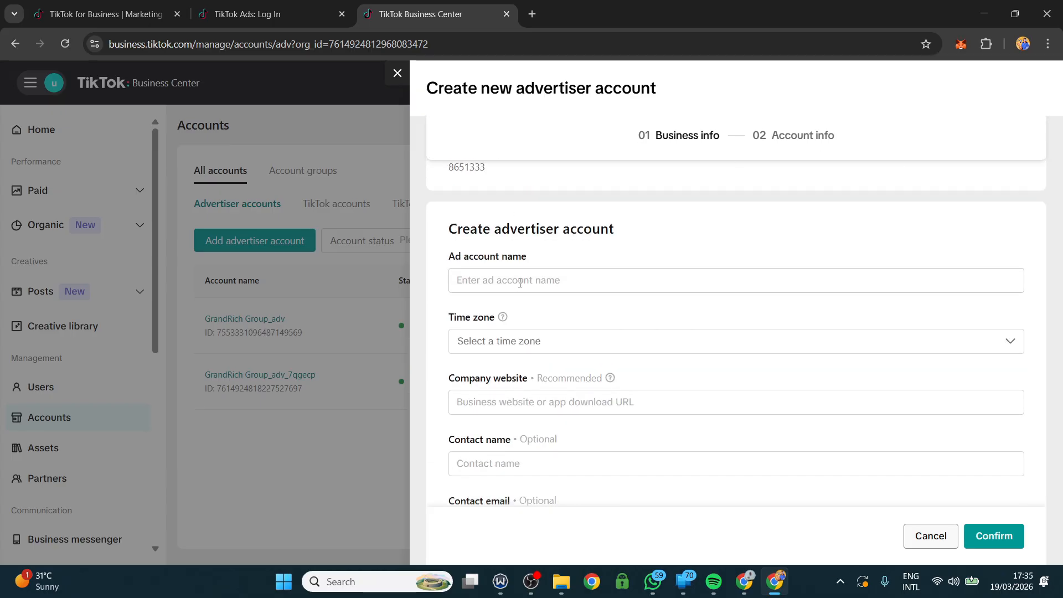
click(519, 280)
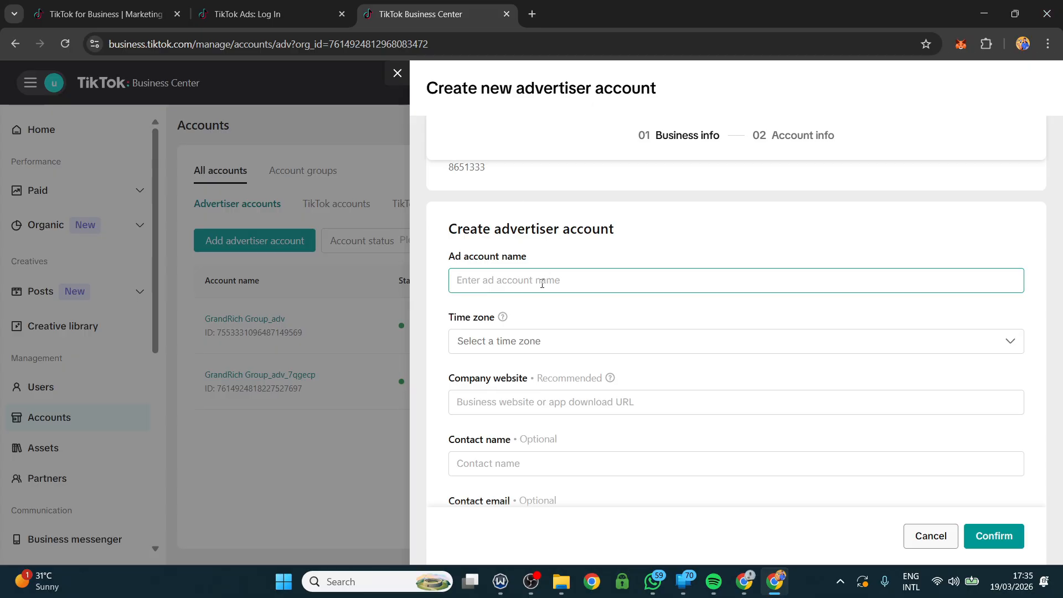
text(Tutorial)
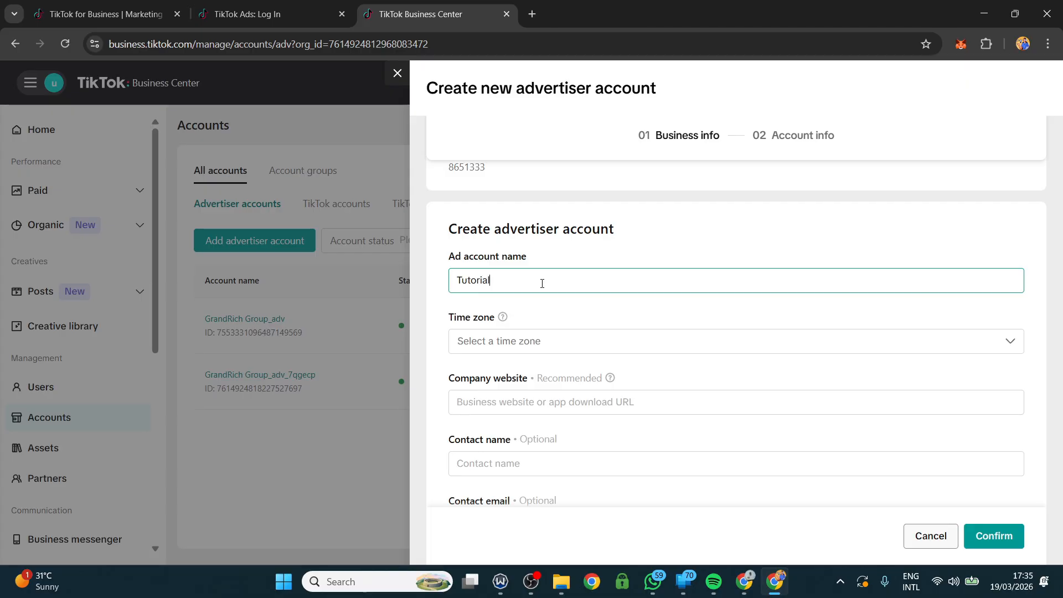
text( Course Ad Accunt)
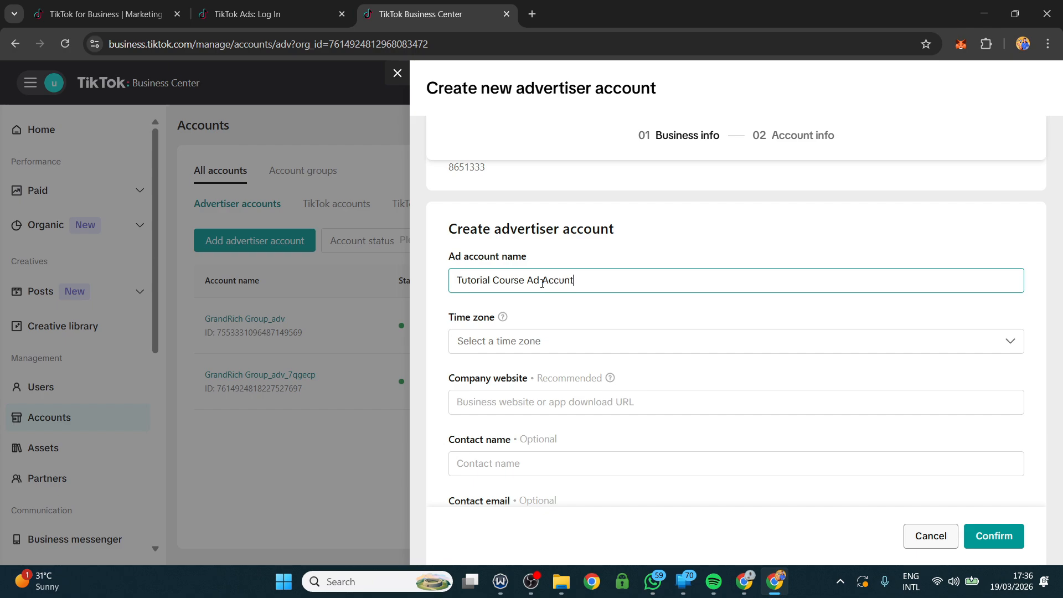
key(BackSpace)
key(BackSpace)
text(ount)
Open the time zone choices for the ad account, search for Lagos, and clear the search.
scroll(676, 368, down, 2)
click(552, 225)
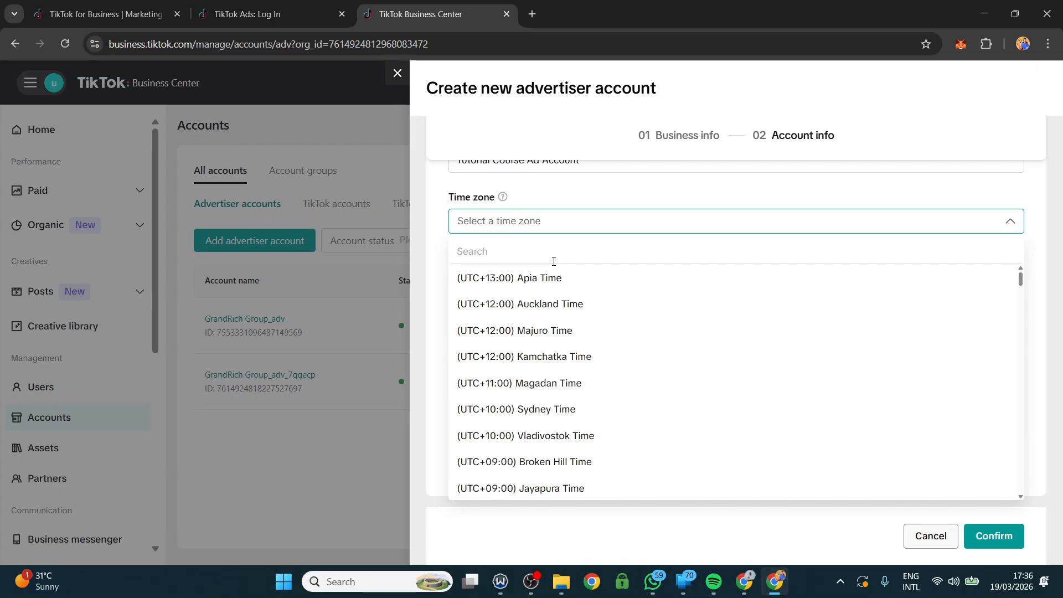
text(Lagos)
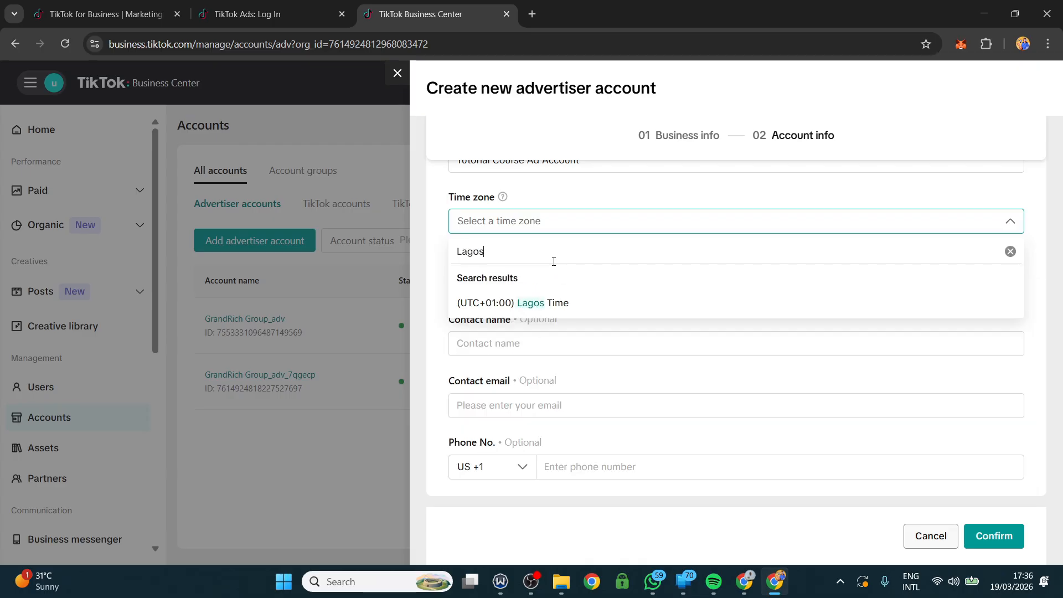
key(BackSpace)
key(BackSpace)
key(BackSpace)
key(BackSpace)
key(BackSpace)
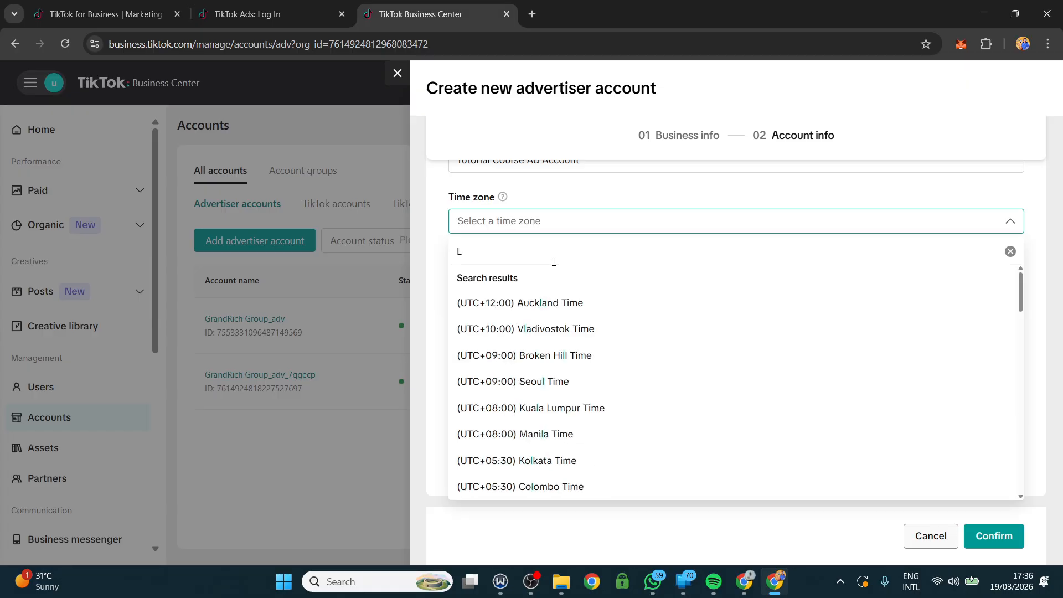
Search the available time zones for "accr" and clear the search text.
text(accr)
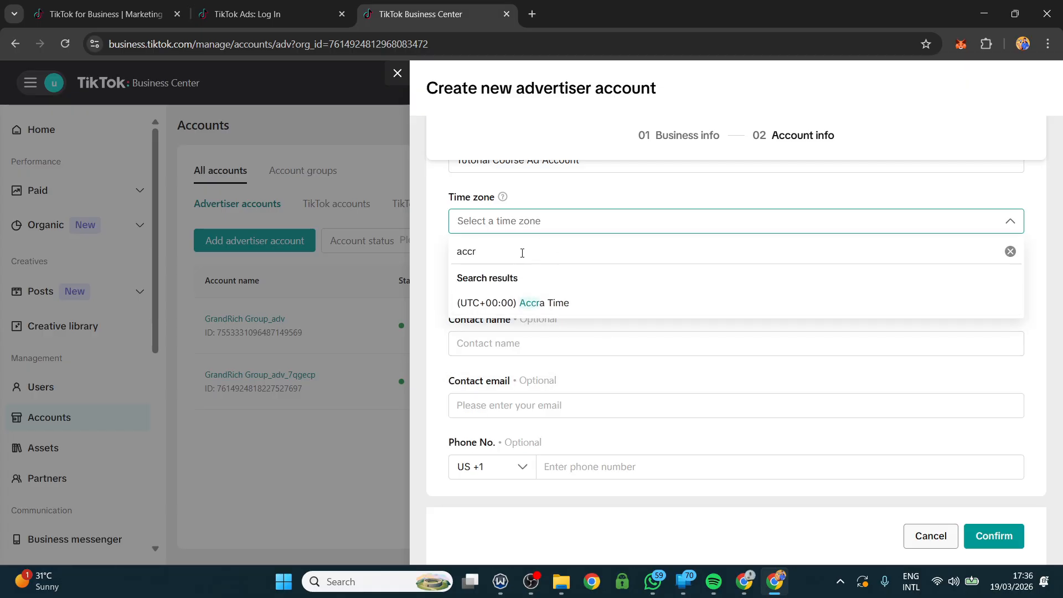
key(BackSpace)
key(BackSpace)
key(BackSpace)
key(BackSpace)
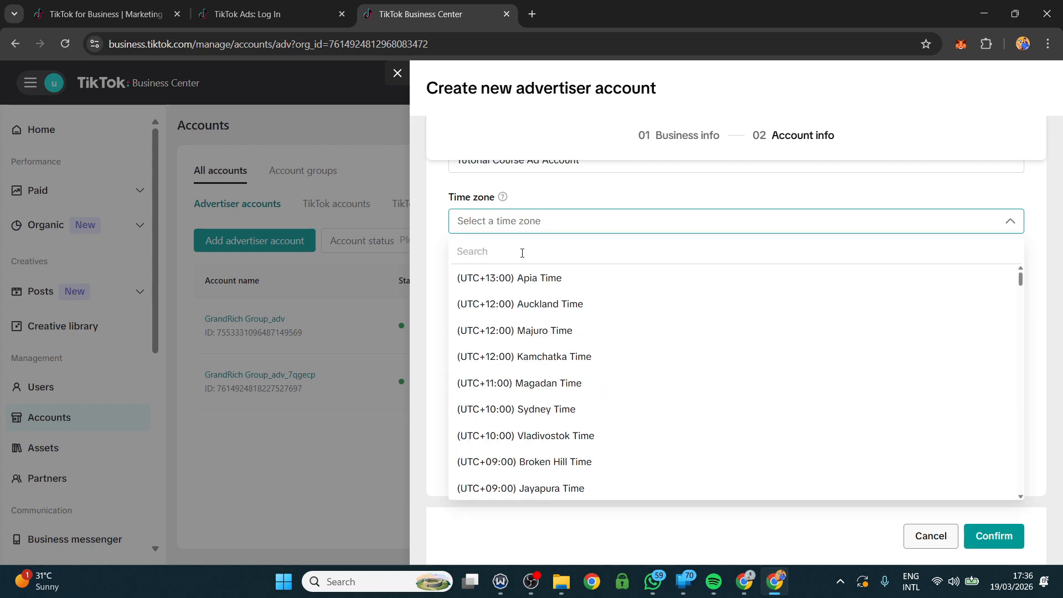
Search the available time zones for "kamp" and "uga", clearing the text after each search.
text(kamp)
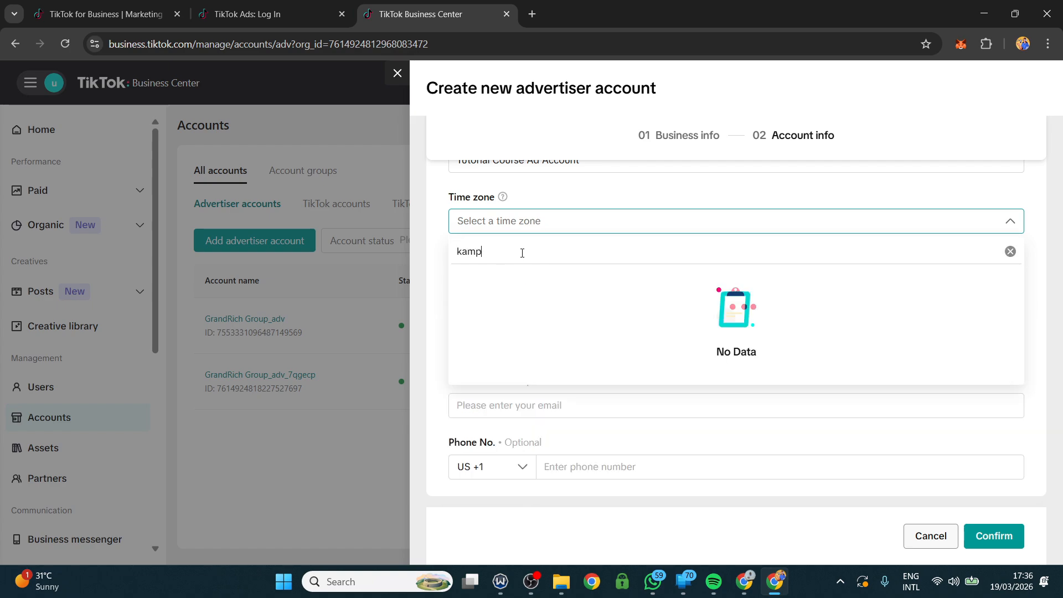
key(BackSpace)
key(BackSpace)
key(BackSpace)
key(BackSpace)
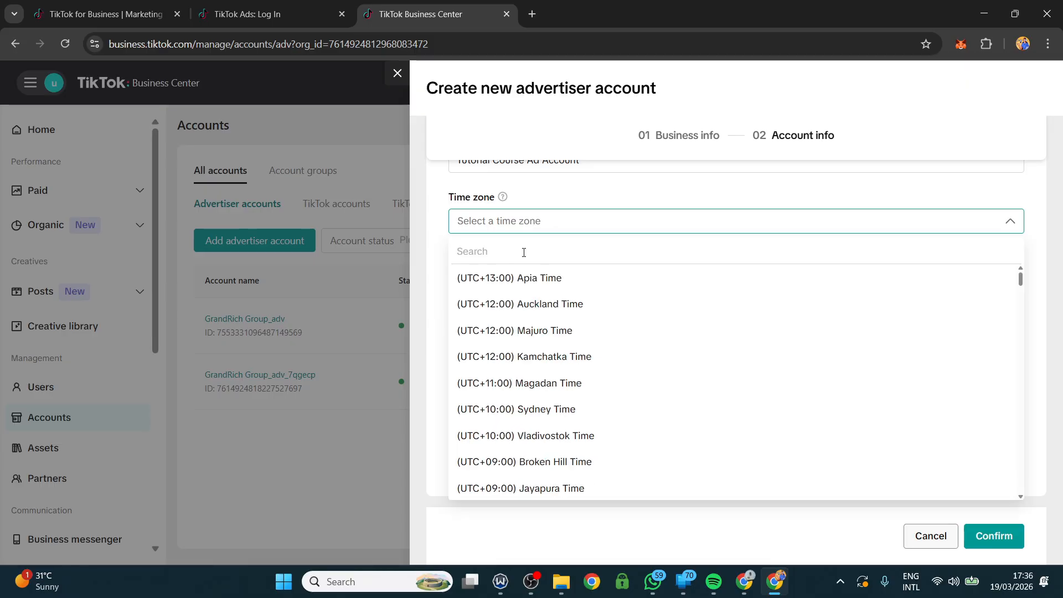
text(uga)
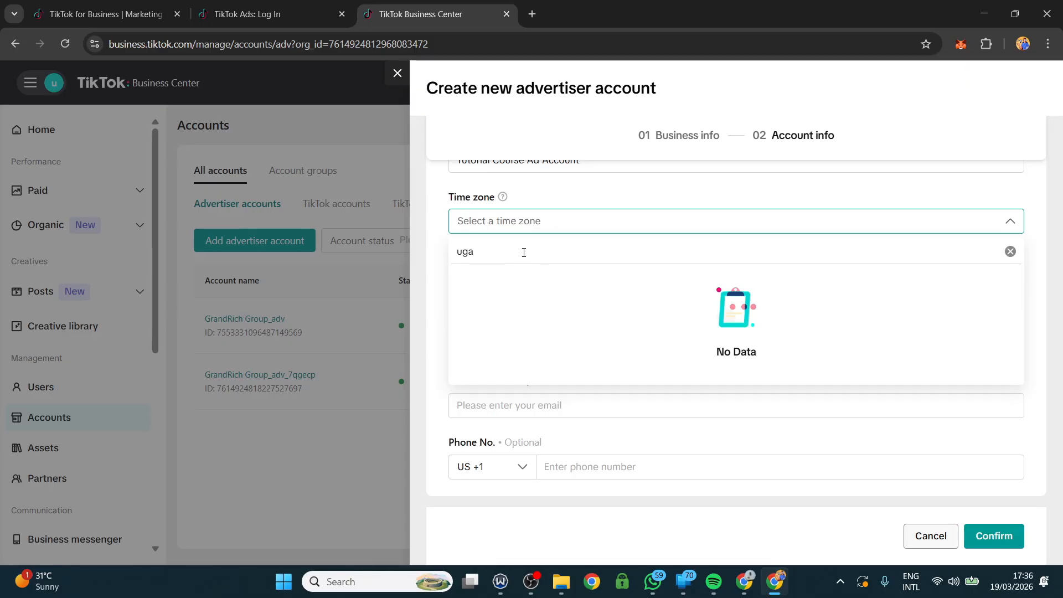
key(BackSpace)
key(BackSpace)
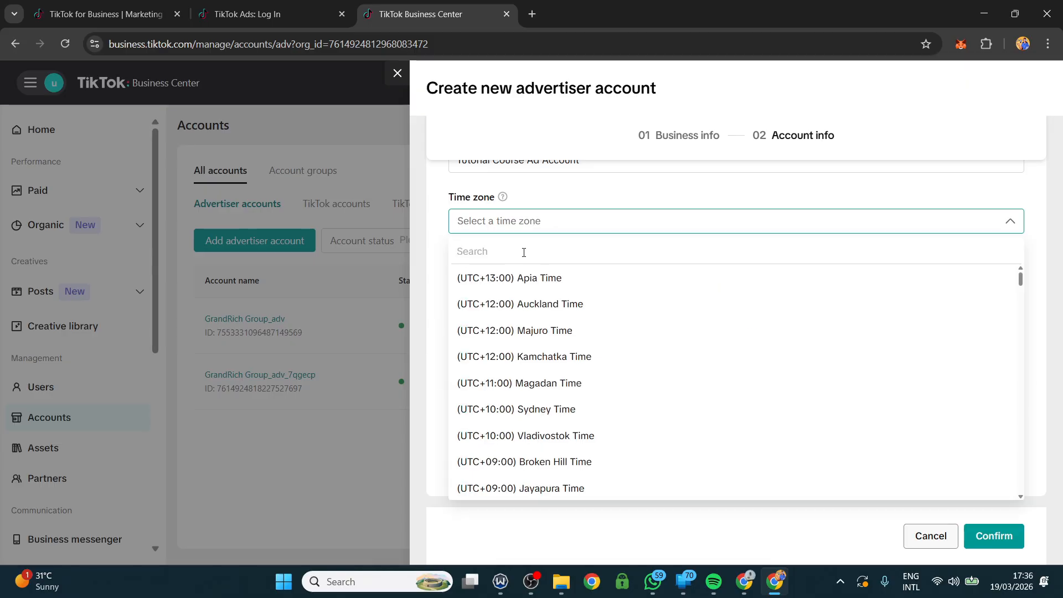
Search the available time zones for Nairobi using "nair" and clear the search text.
text(kenj)
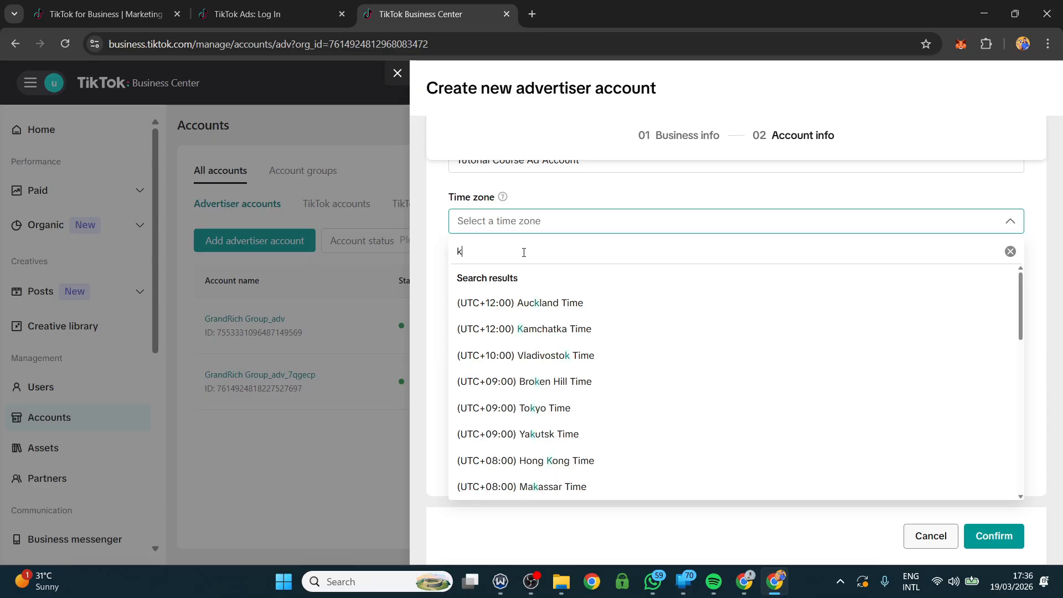
key(BackSpace)
key(BackSpace)
key(BackSpace)
key(BackSpace)
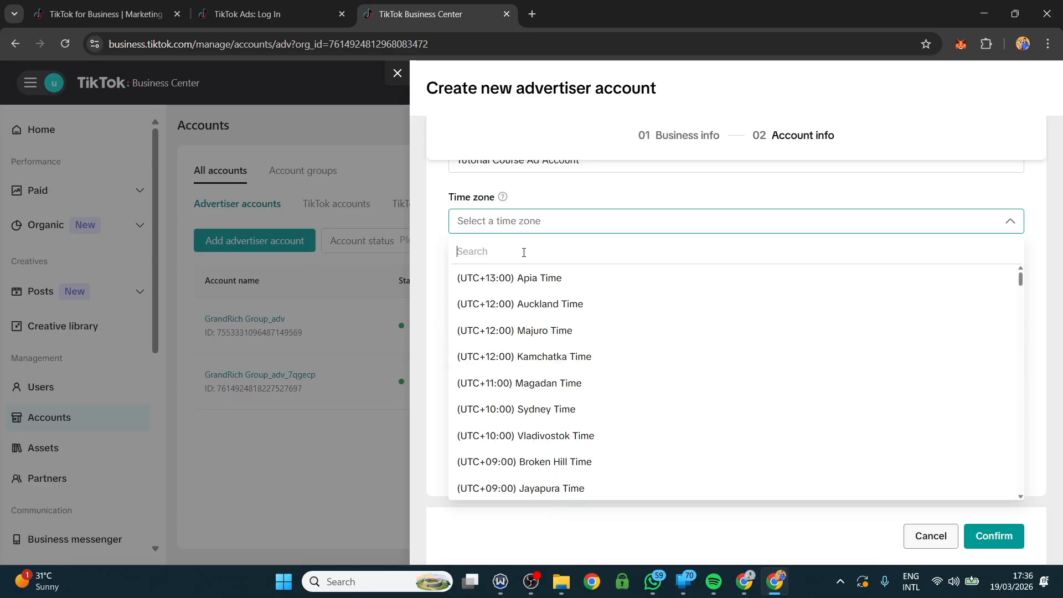
text(nair)
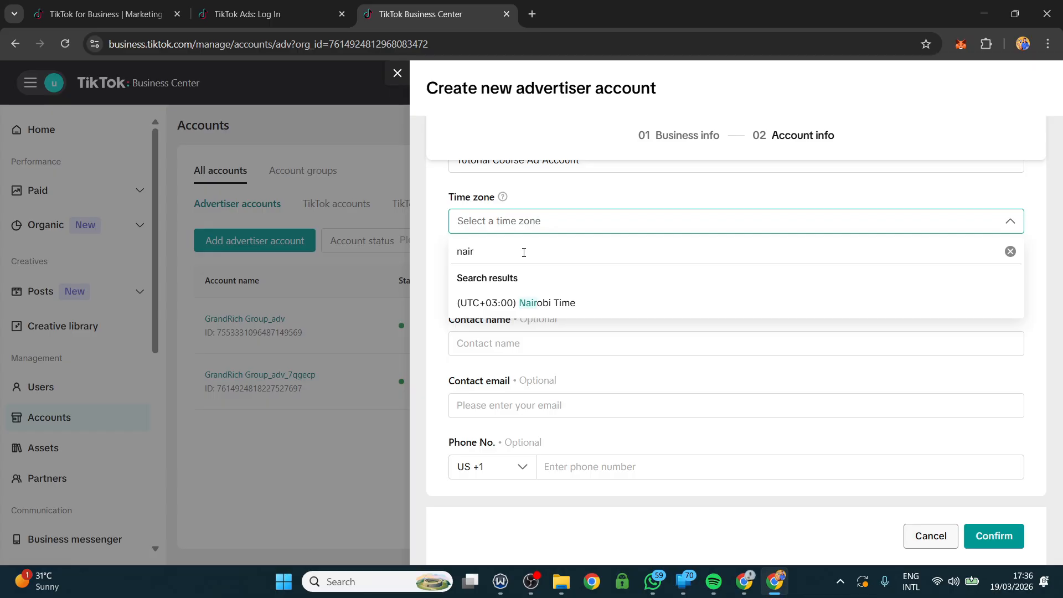
key(BackSpace)
key(BackSpace)
key(BackSpace)
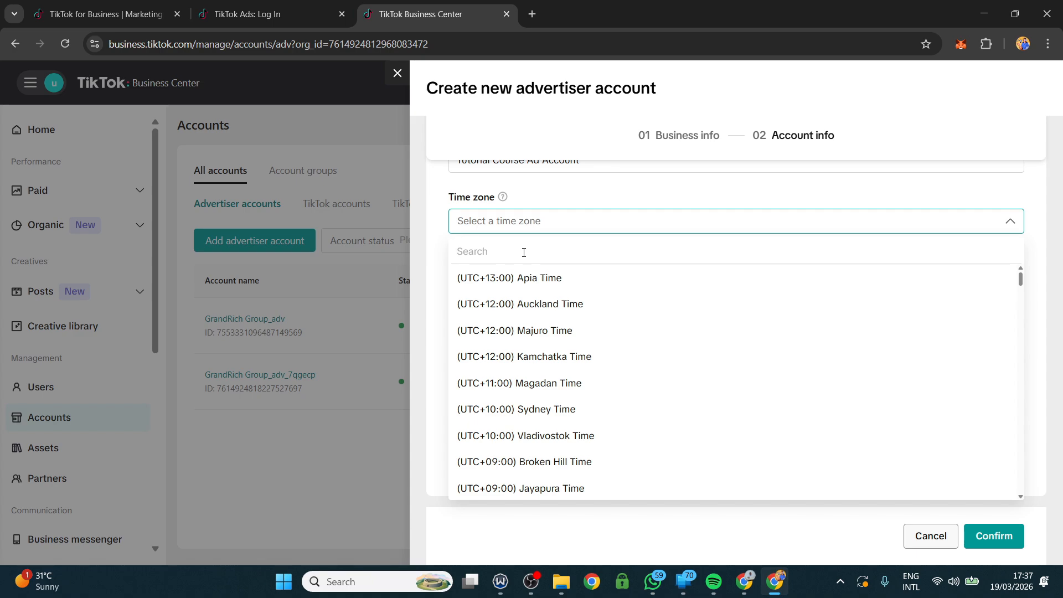
Search the available time zones for "east" and clear the search text.
text(esa)
key(BackSpace)
key(BackSpace)
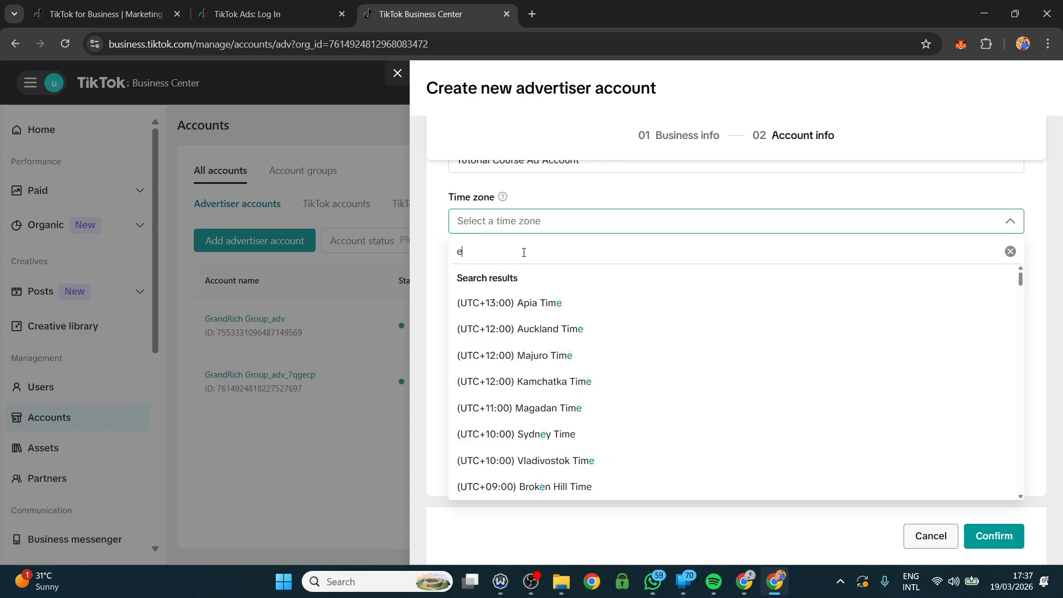
text(ast)
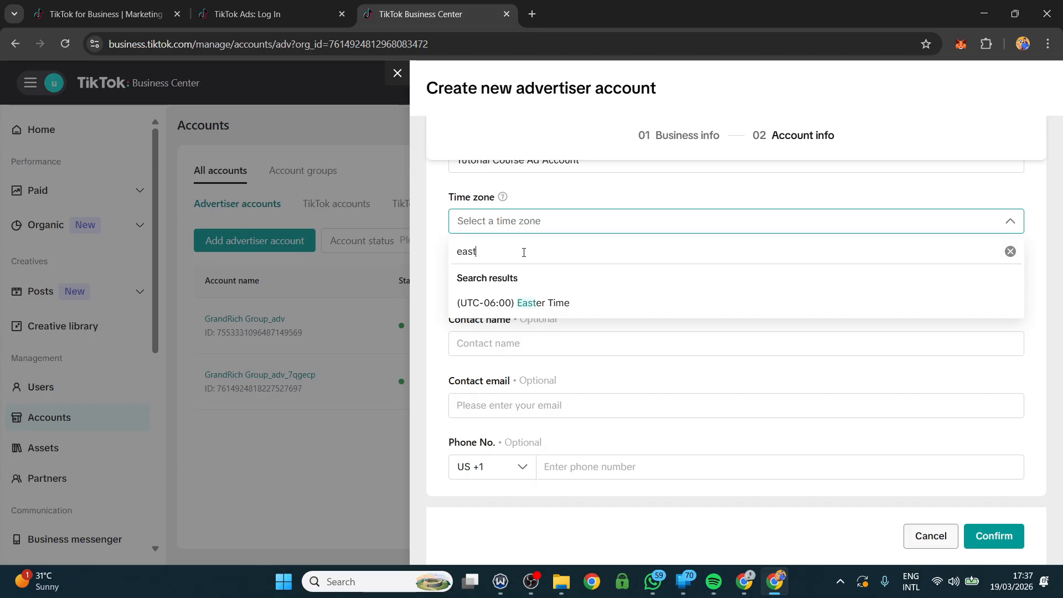
key(BackSpace)
key(BackSpace)
key(BackSpace)
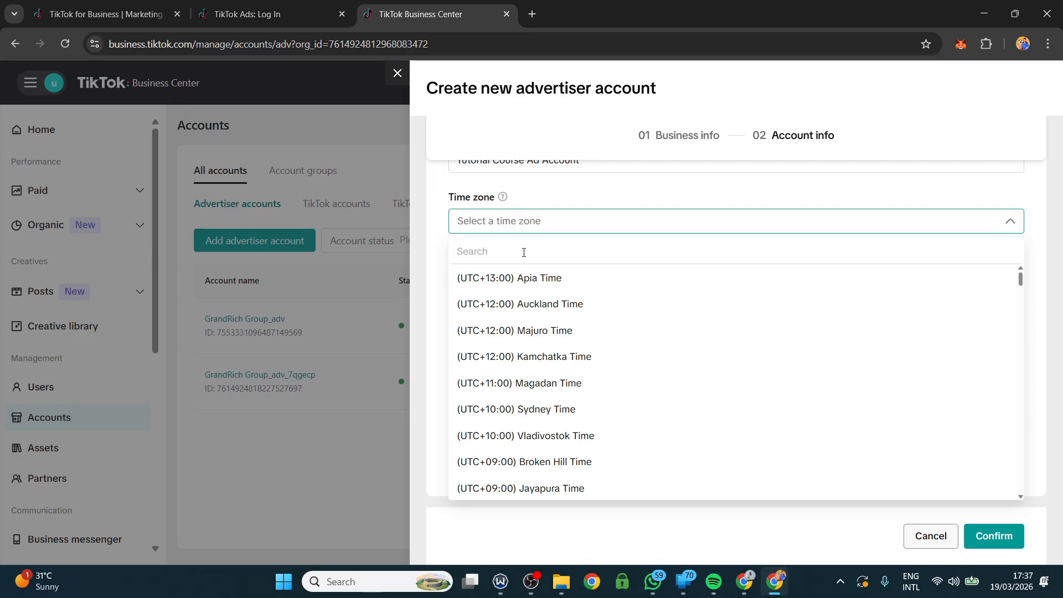
Set the ad account's time zone to (UTC+01:00) Lagos Time.
text(Lagos)
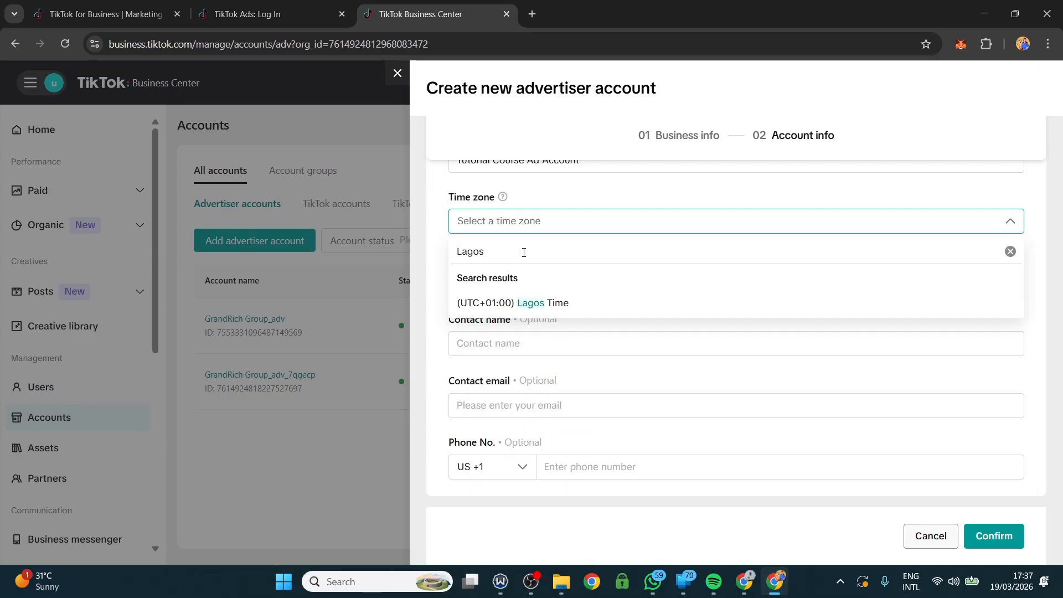
click(530, 309)
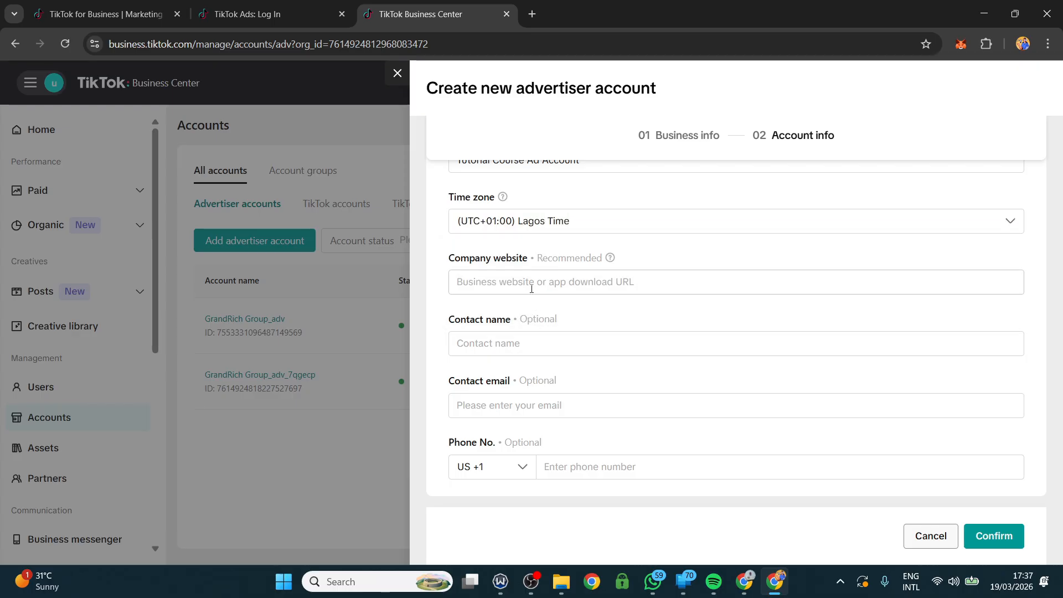
scroll(521, 288, up, 1)
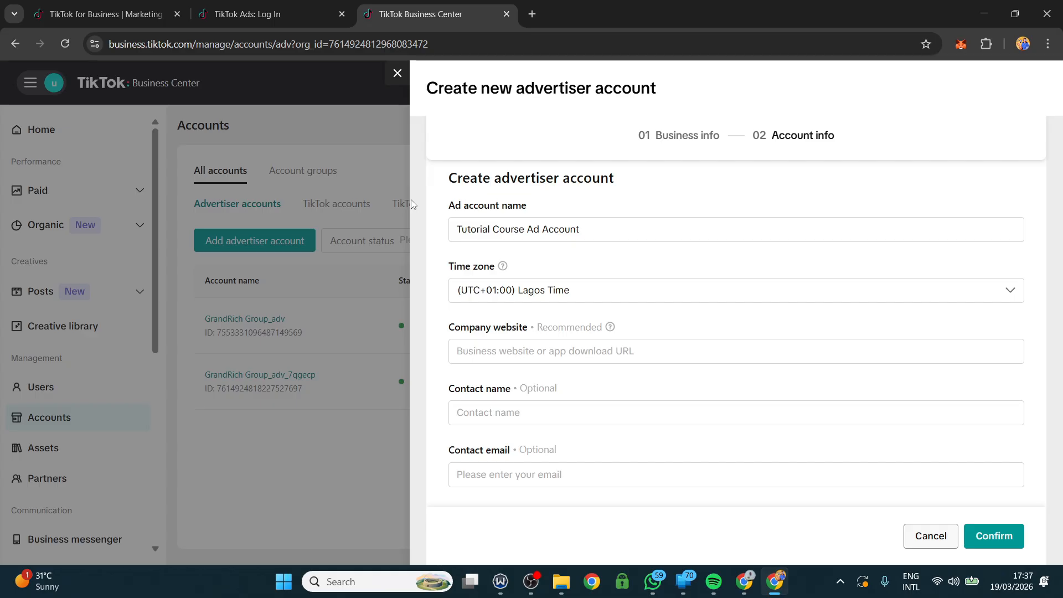
Write the web address asiangloba.com in a new browser tab and copy it.
click(531, 14)
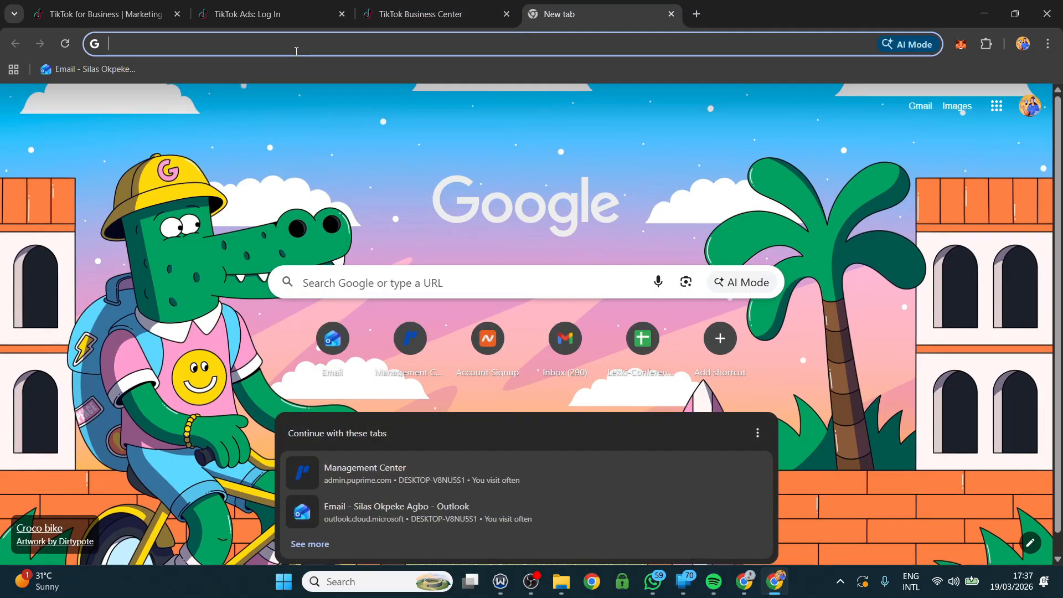
text(as)
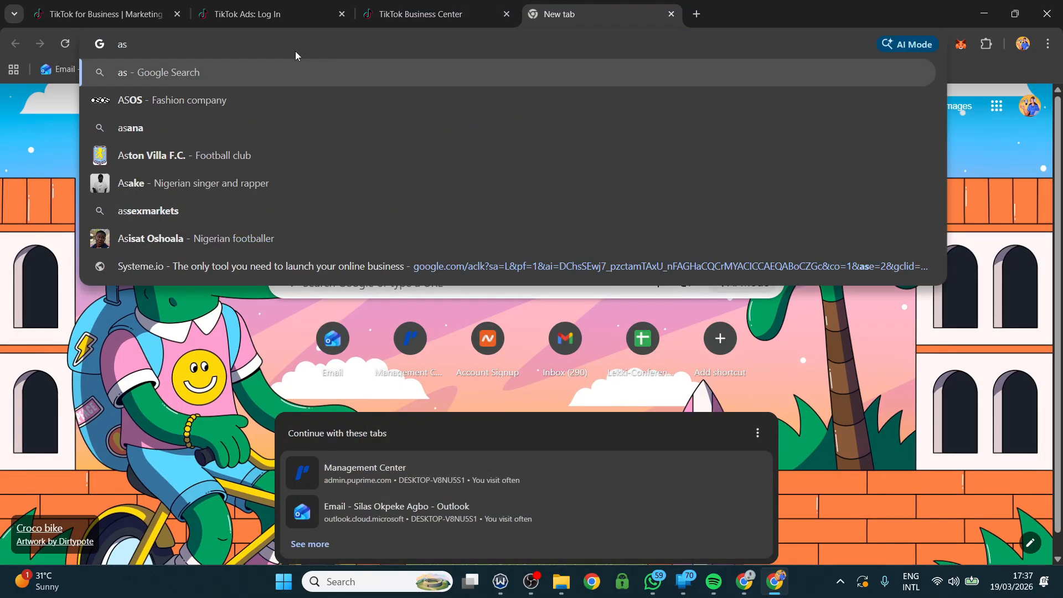
text(ian)
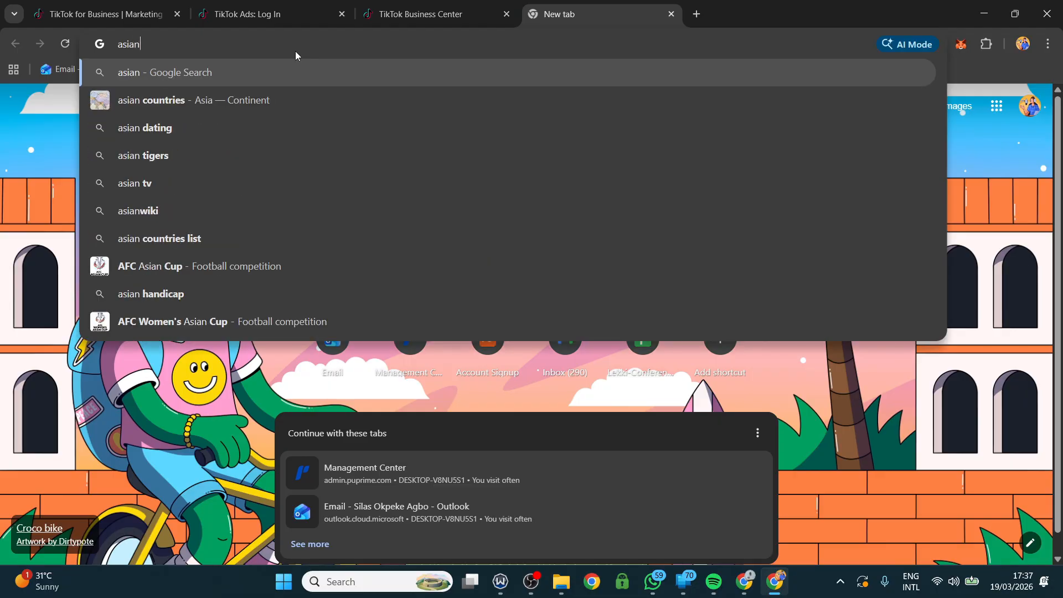
text(globa.com)
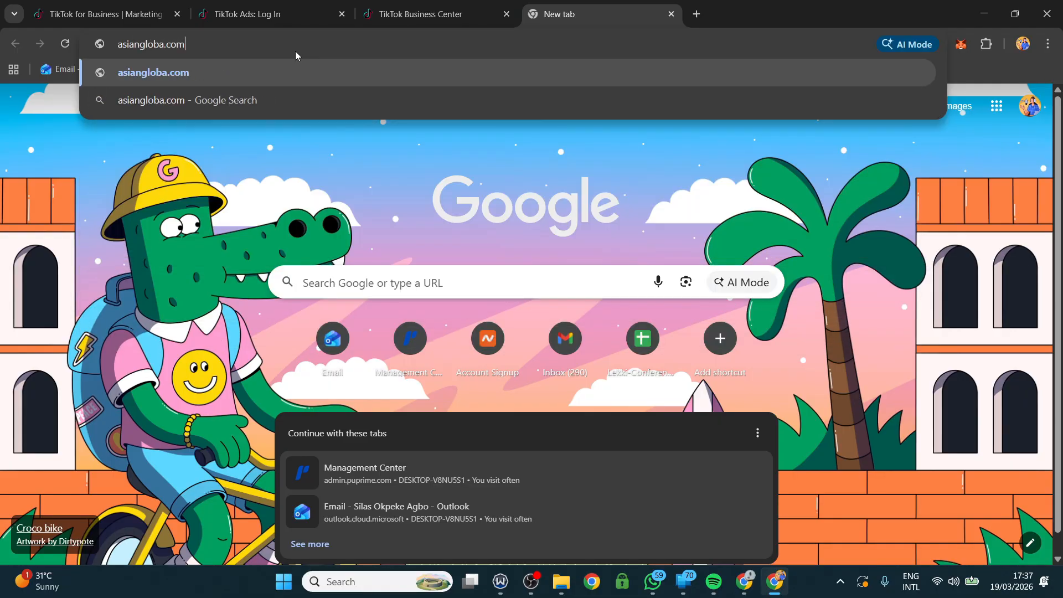
drag(223, 54, 114, 54)
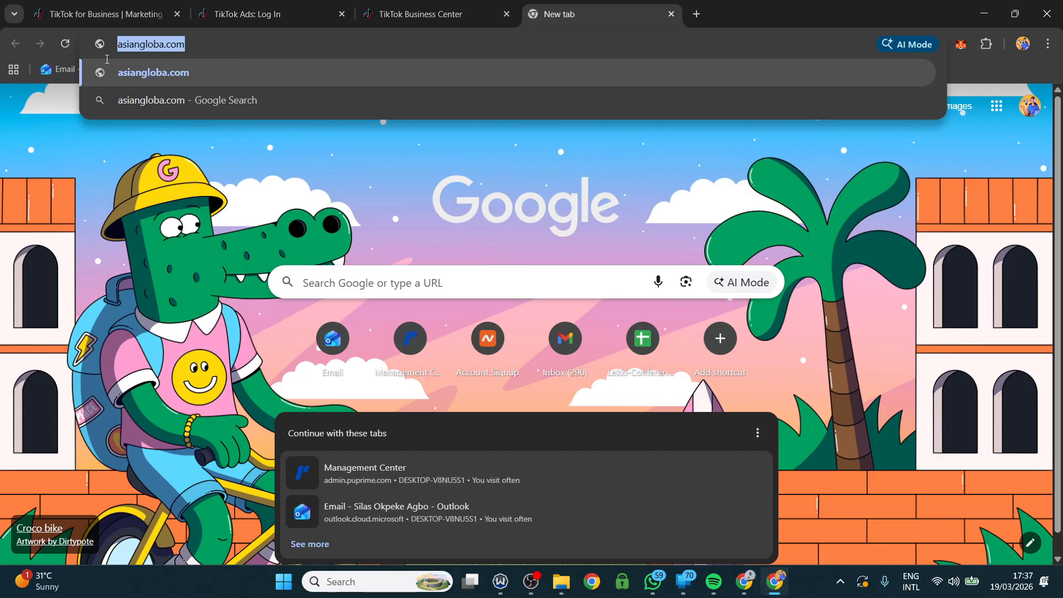
right_click(135, 48)
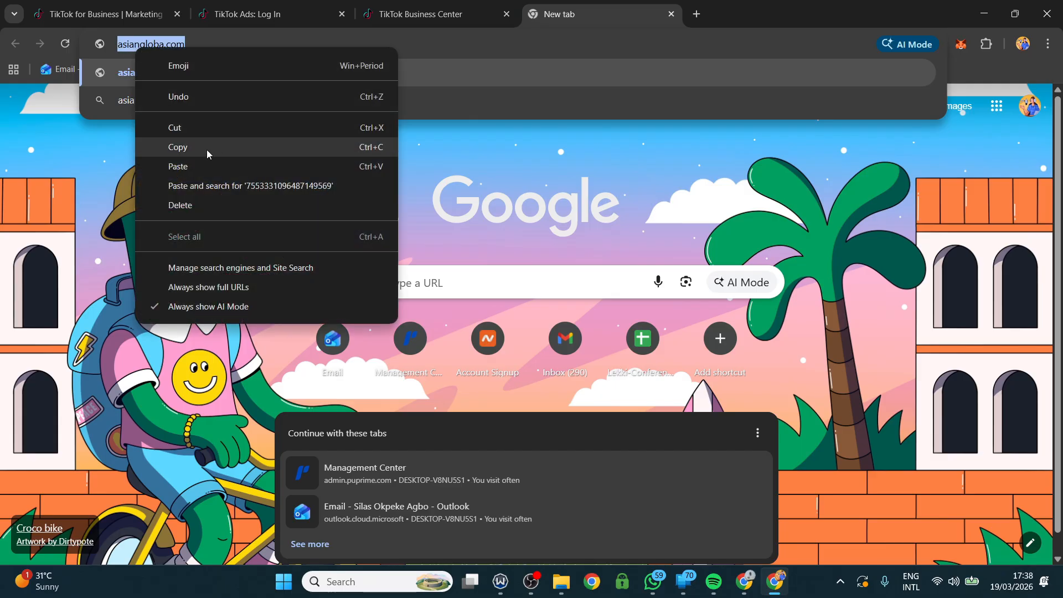
click(207, 148)
click(429, 4)
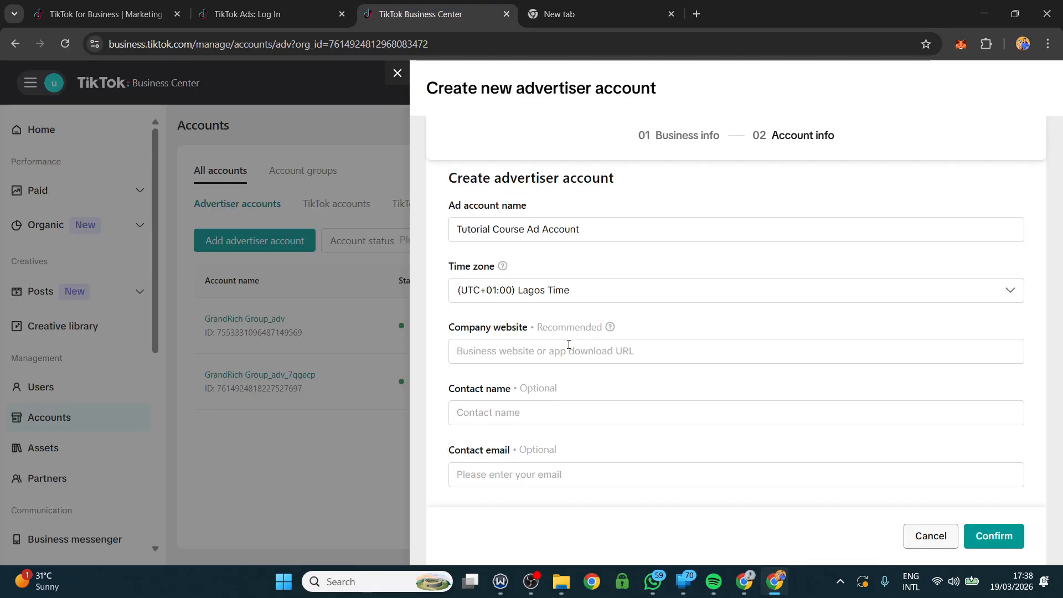
click(504, 347)
right_click(491, 348)
click(549, 372)
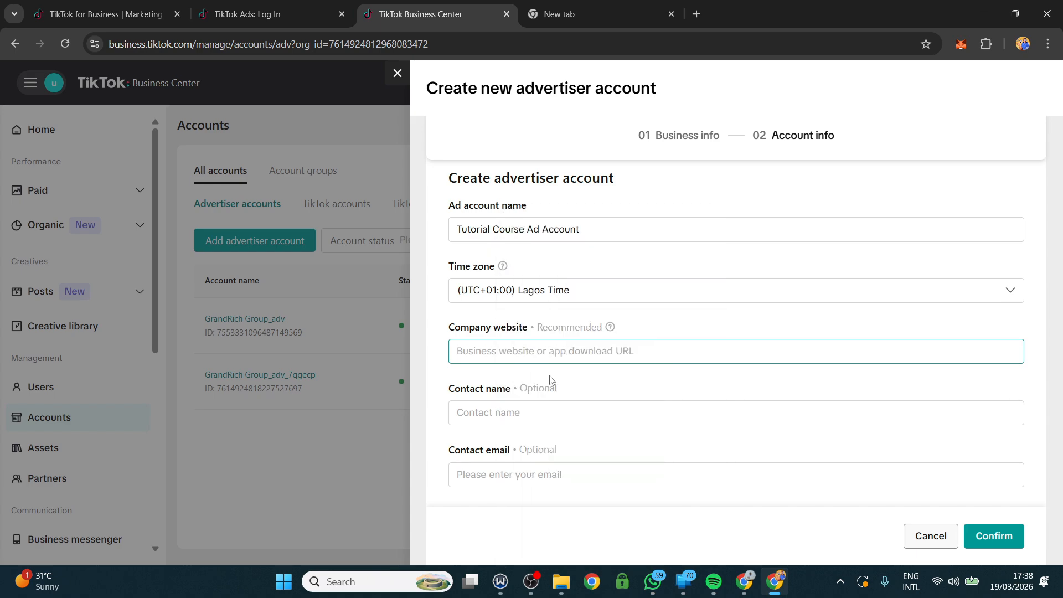
Review the company info and ad account details, leave the optional contact fields empty, and submit the new advertiser account.
scroll(553, 376, down, 1)
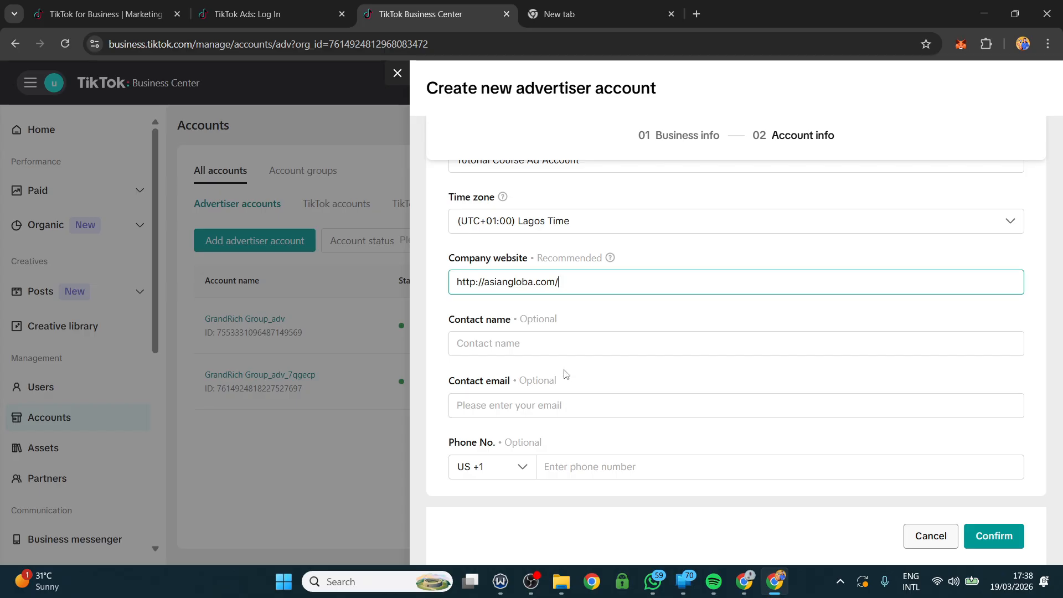
scroll(563, 373, up, 2)
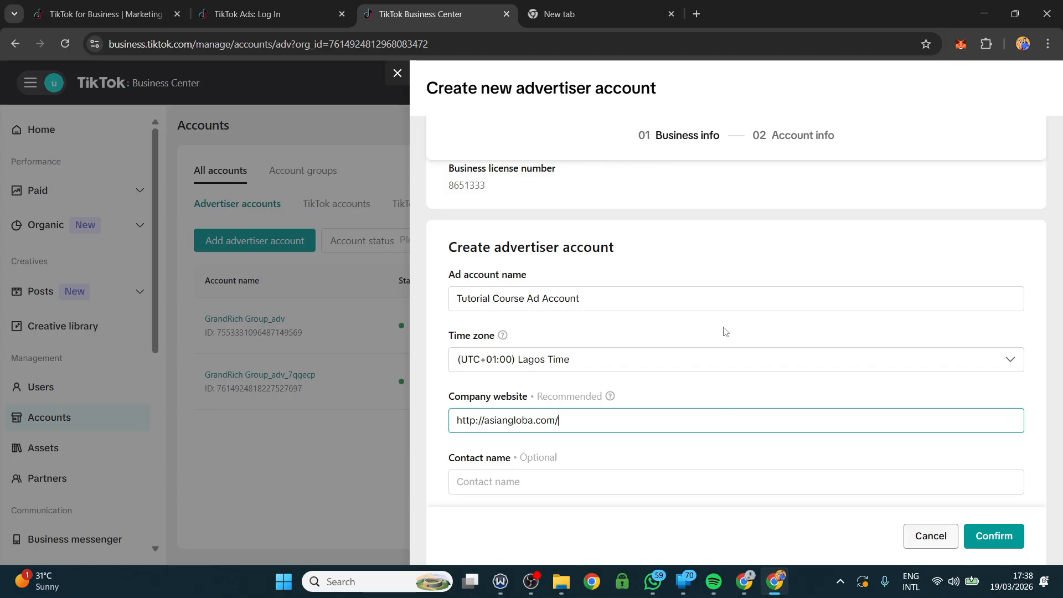
scroll(595, 340, up, 3)
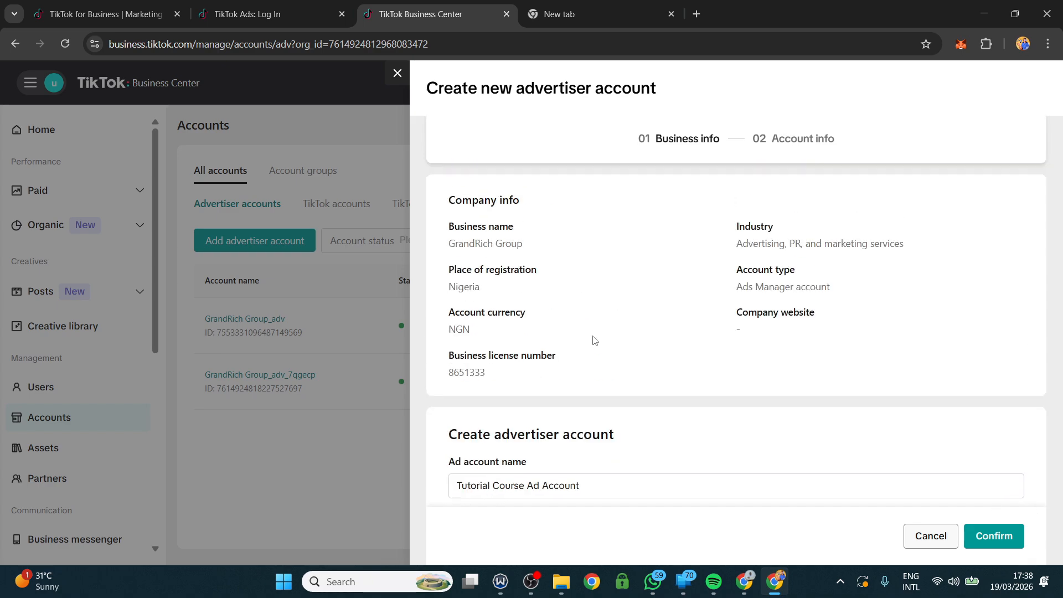
scroll(603, 310, down, 5)
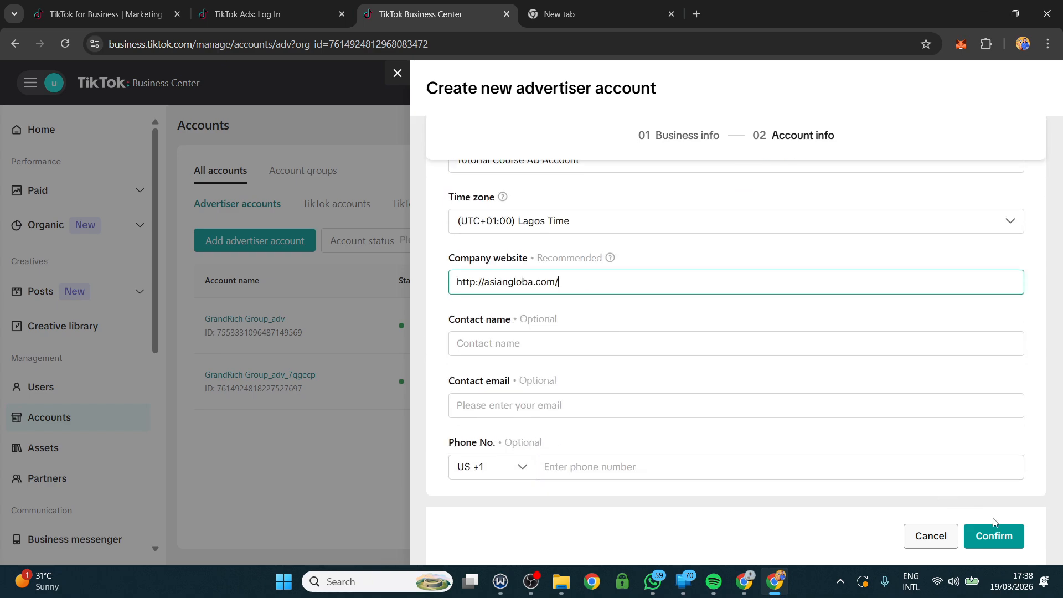
click(998, 539)
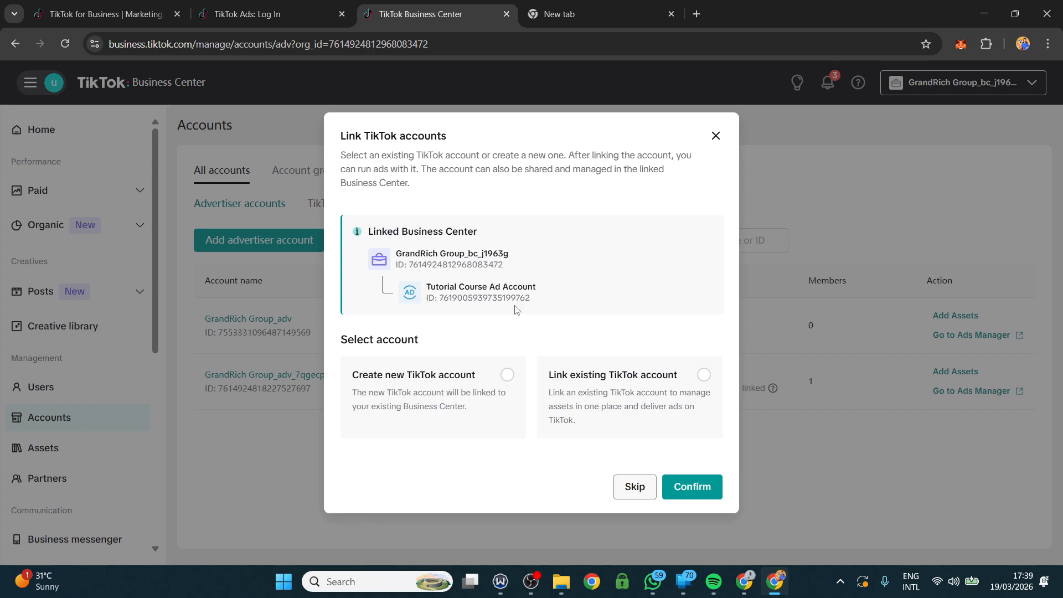
Proceed with linking a TikTok account, review the requested permissions, and authorize Business Center to access the Mega Money fx account.
click(694, 482)
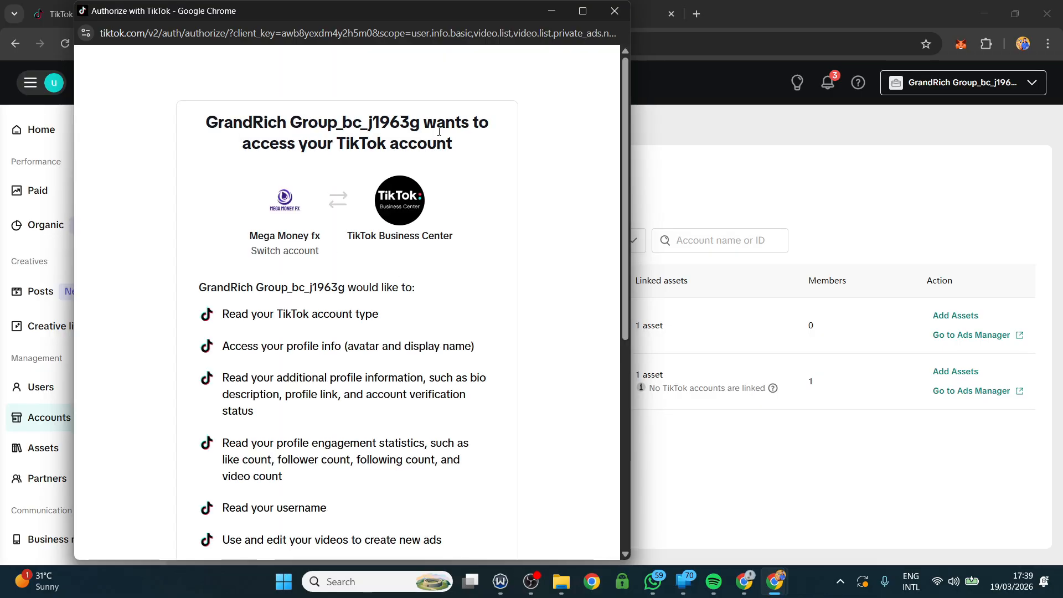
scroll(355, 290, down, 6)
scroll(369, 215, up, 4)
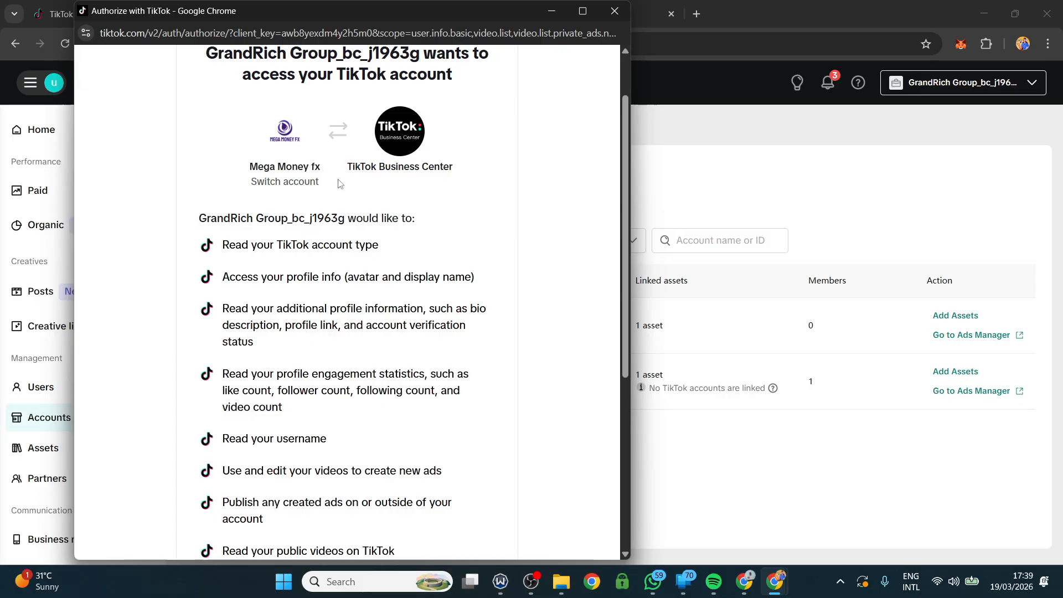
scroll(377, 301, down, 5)
scroll(382, 316, down, 1)
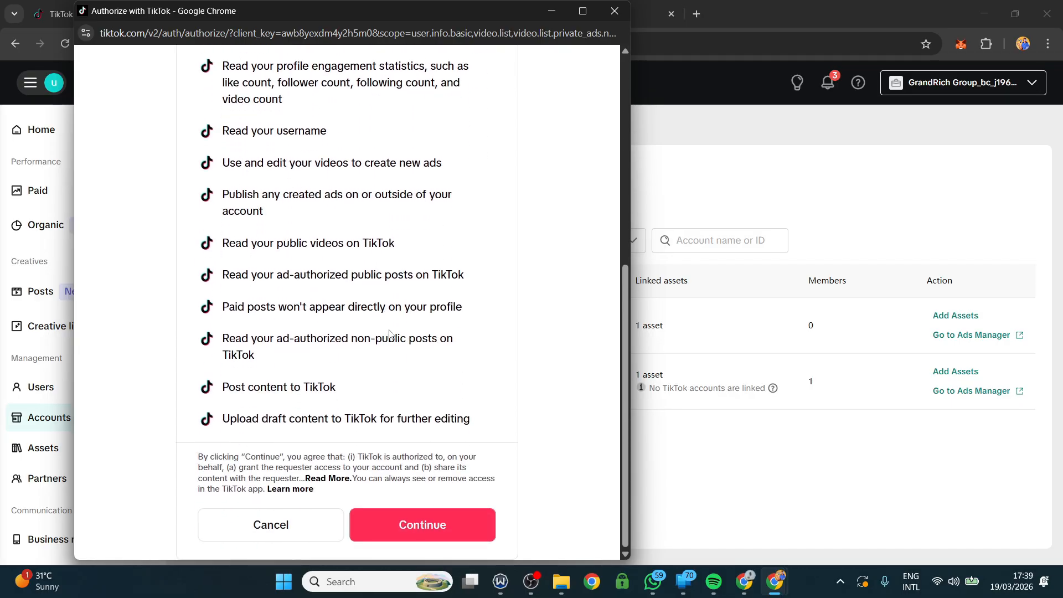
click(419, 530)
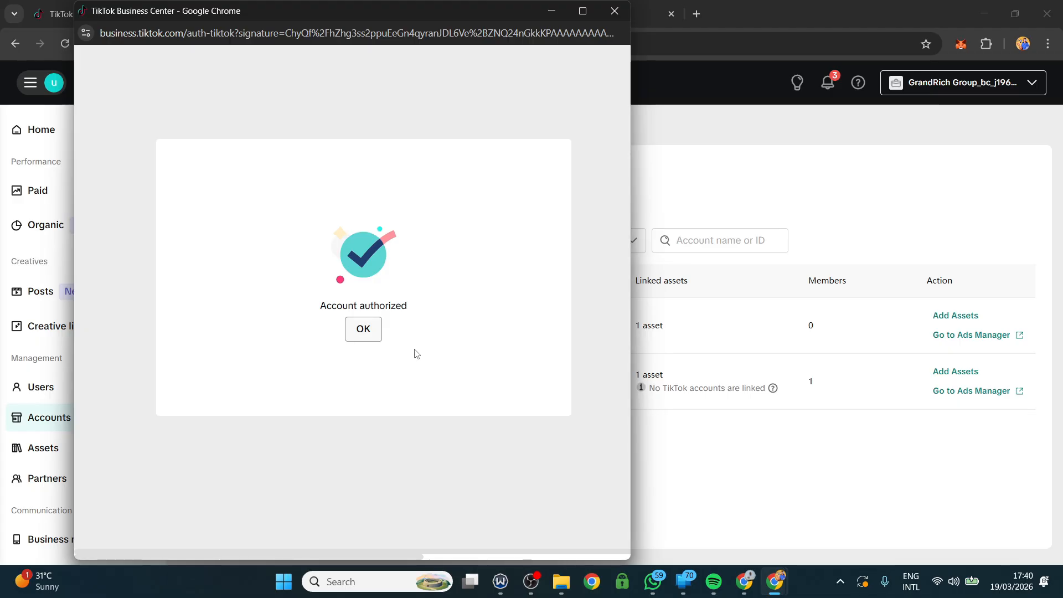
click(363, 331)
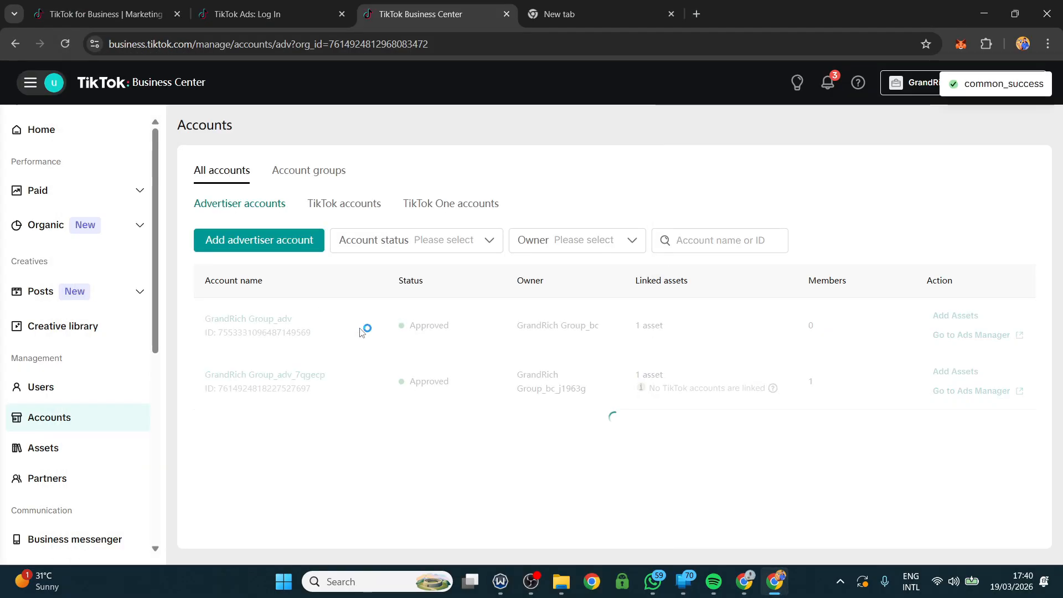